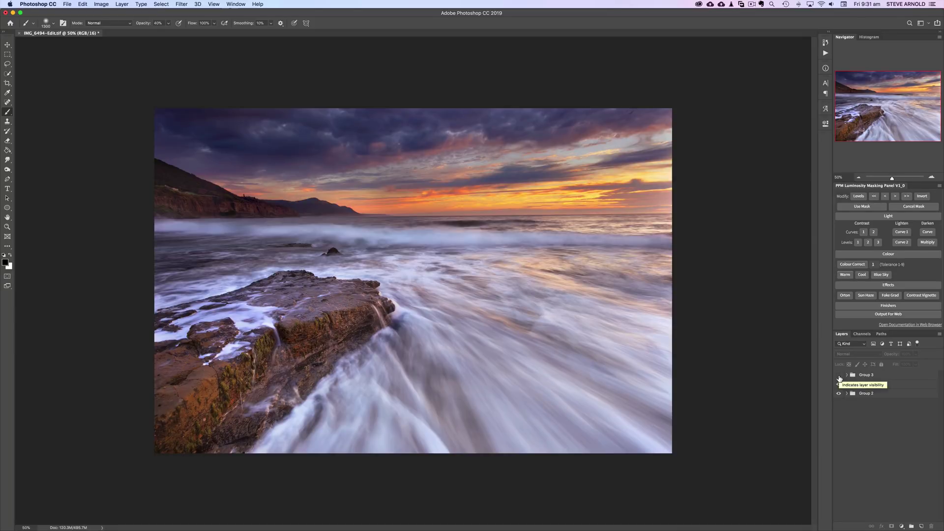
Compare the seascape with and without Group 3's lighter sky blend, leaving Group 3 visible.
left_click(839, 375)
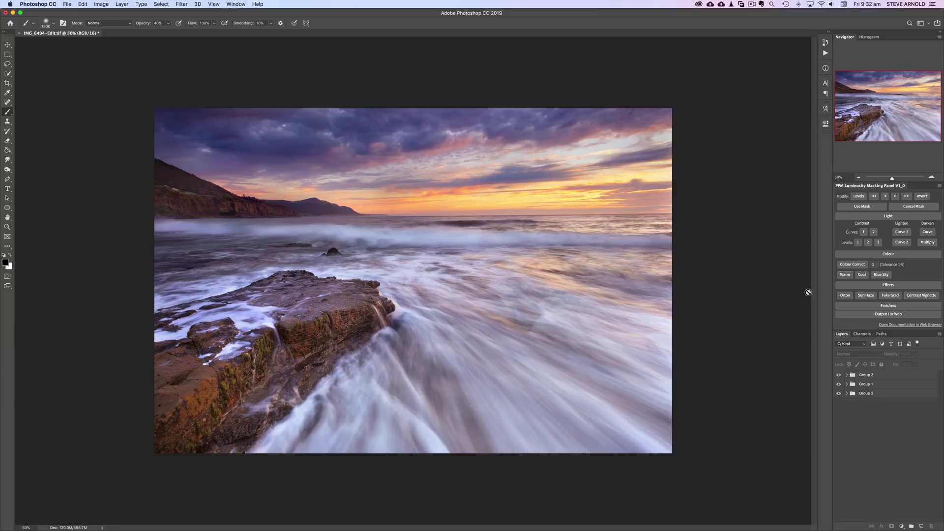
left_click(840, 376)
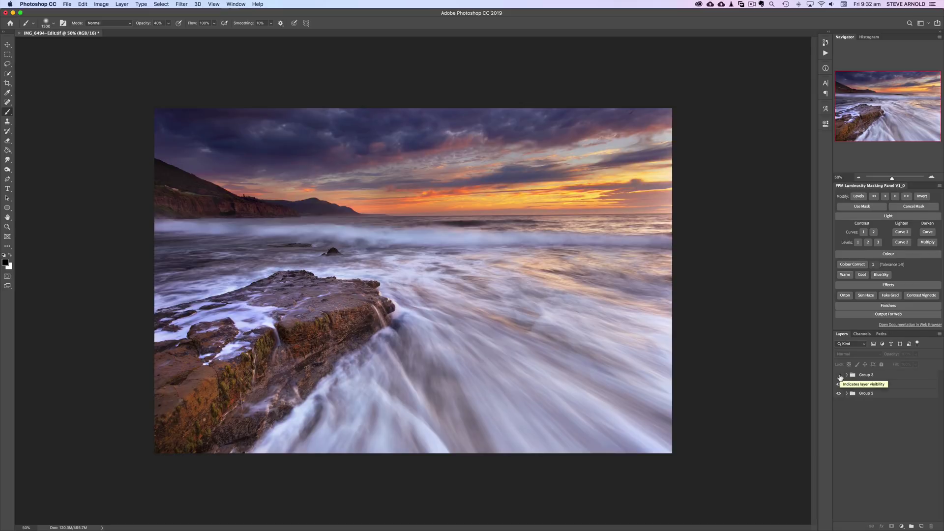
left_click(840, 376)
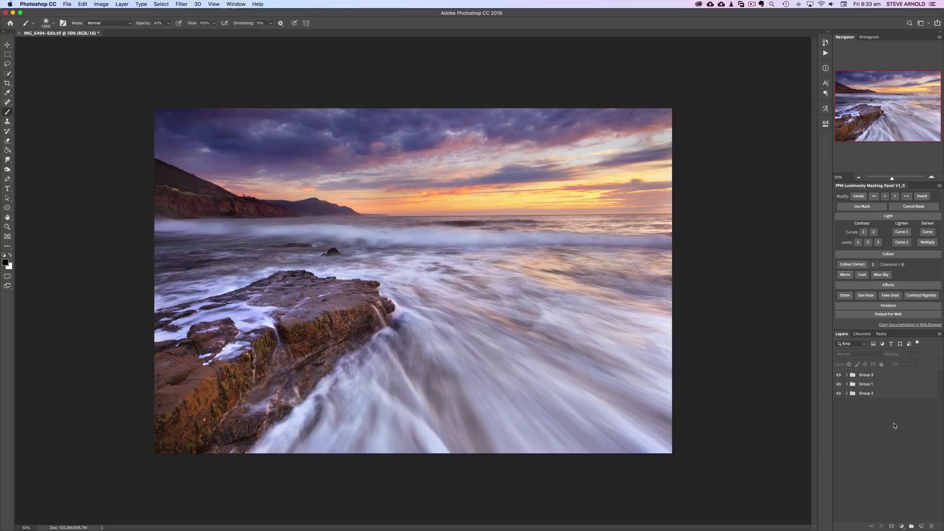
Add a Curves adjustment layer and pull its midpoint down to darken the seascape.
left_click(902, 526)
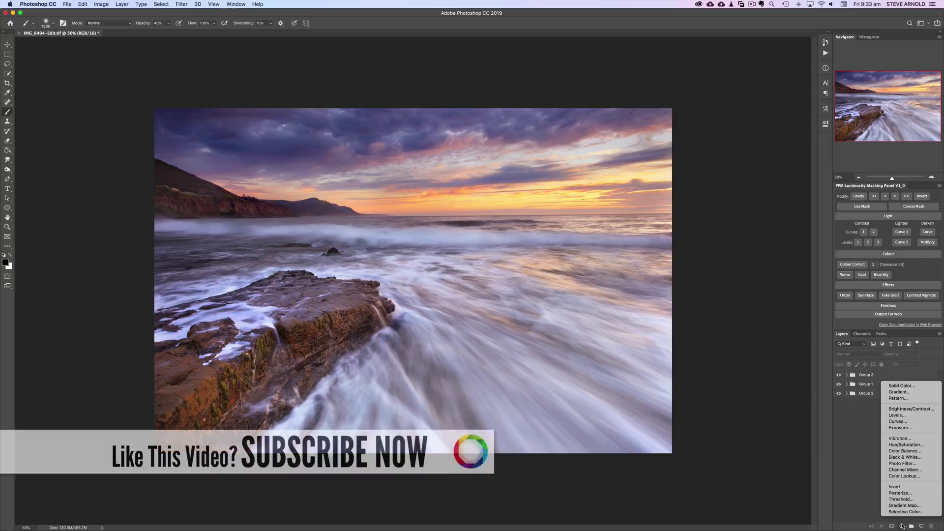
left_click(904, 421)
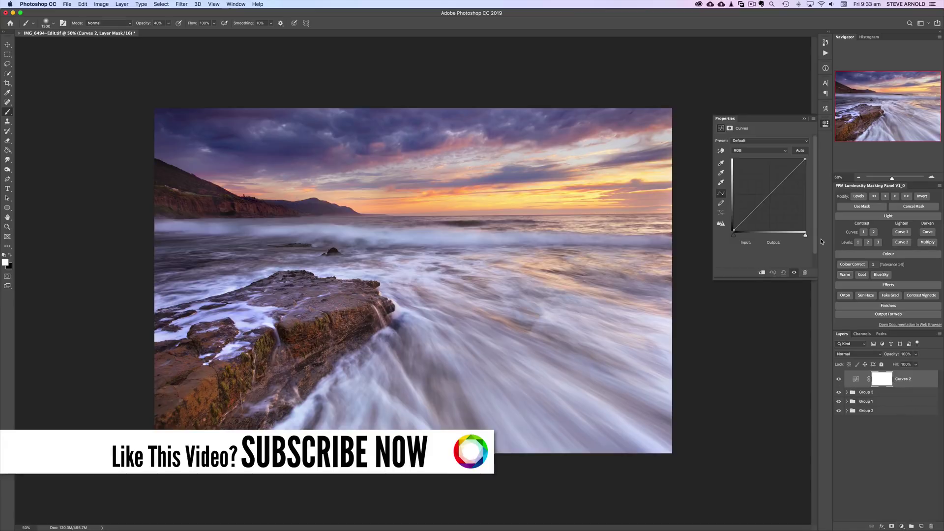
left_click_drag(769, 195, 771, 202)
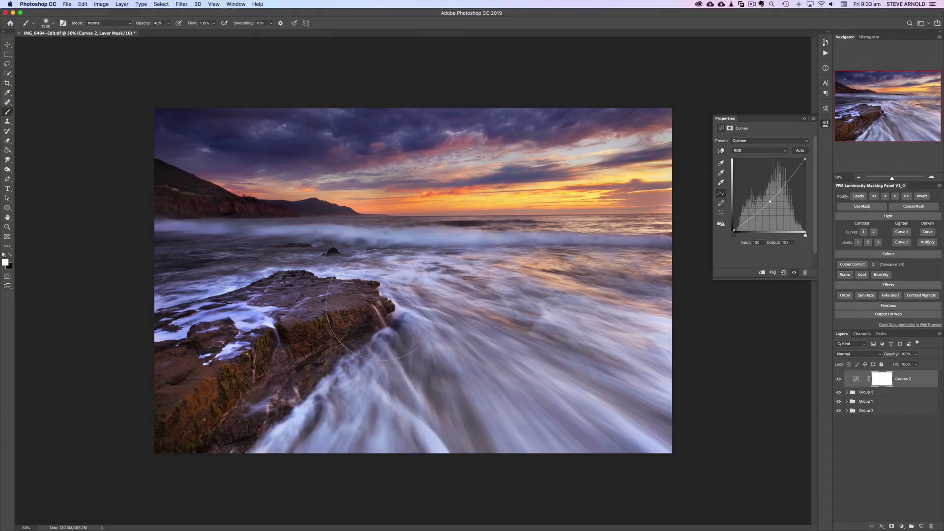
key("bracketleft")
key("bracketleft")
key("bracketleft")
key("bracketleft")
key("bracketleft")
key("bracketleft")
key("bracketleft")
left_click_drag(770, 203, 771, 200)
Paint black on the Curves mask with a large brush to exclude the horizon area.
key("bracketright")
key("bracketright")
key("bracketright")
key("bracketright")
key("bracketright")
key("bracketright")
left_click(10, 255)
mouse_move(478, 241)
left_mouse_down()
mouse_move(399, 231)
mouse_move(541, 228)
mouse_move(344, 234)
mouse_move(491, 207)
mouse_move(324, 310)
mouse_move(408, 305)
mouse_move(571, 216)
mouse_move(442, 275)
mouse_move(315, 317)
left_mouse_up()
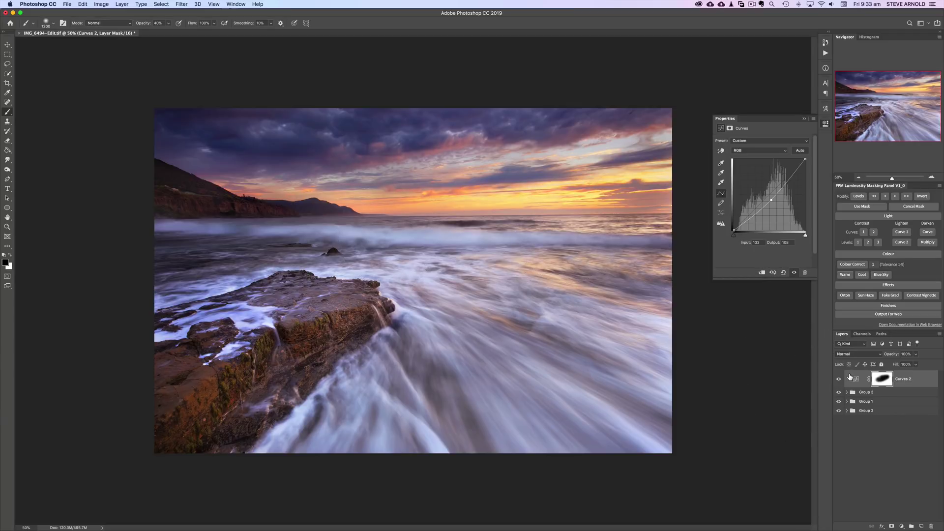
Toggle the Curves 2 darkening on and off repeatedly to compare before and after.
left_click(839, 379)
left_click(839, 380)
left_click(839, 379)
left_click(839, 379)
left_click(839, 379)
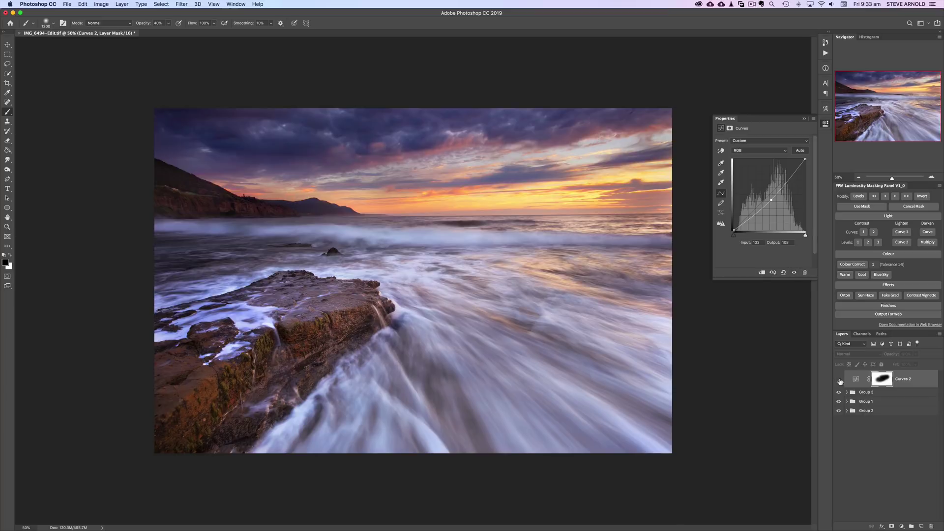
left_click(839, 379)
left_click(839, 379)
left_click(839, 379)
left_click(839, 379)
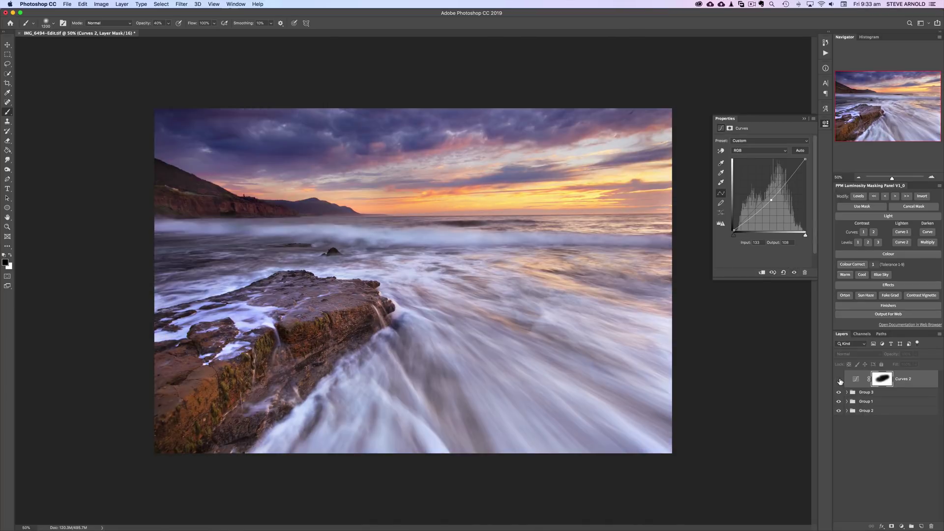
left_click(839, 379)
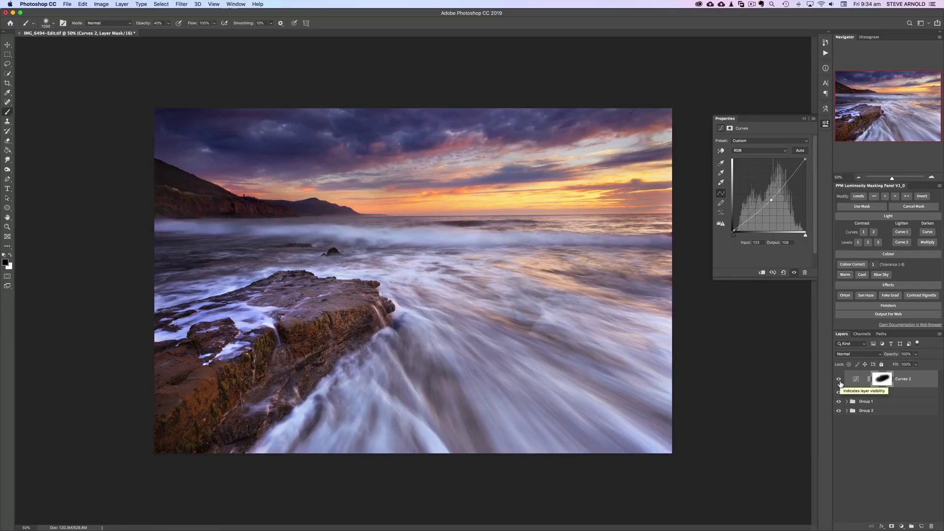
Leave Curves 2 hidden, then recheck Group 3's lighter sky and keep it visible.
left_click(839, 380)
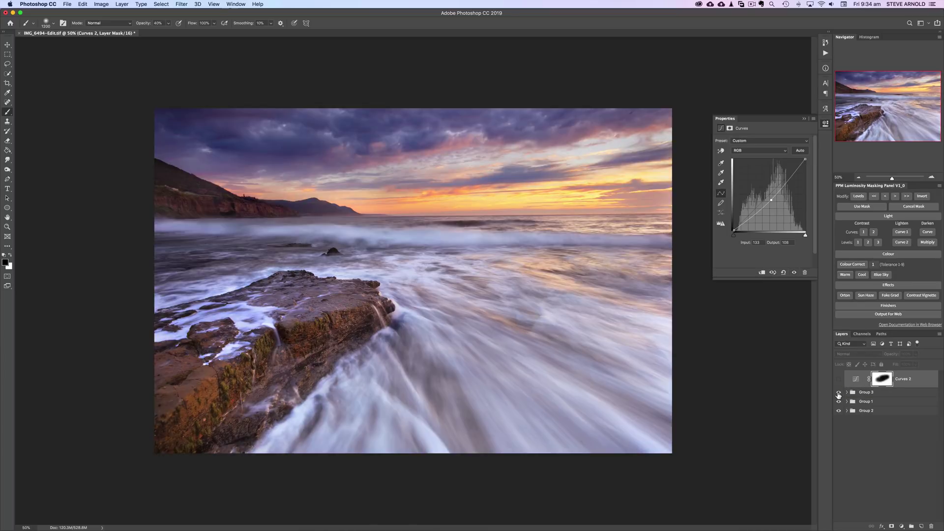
left_click(839, 392)
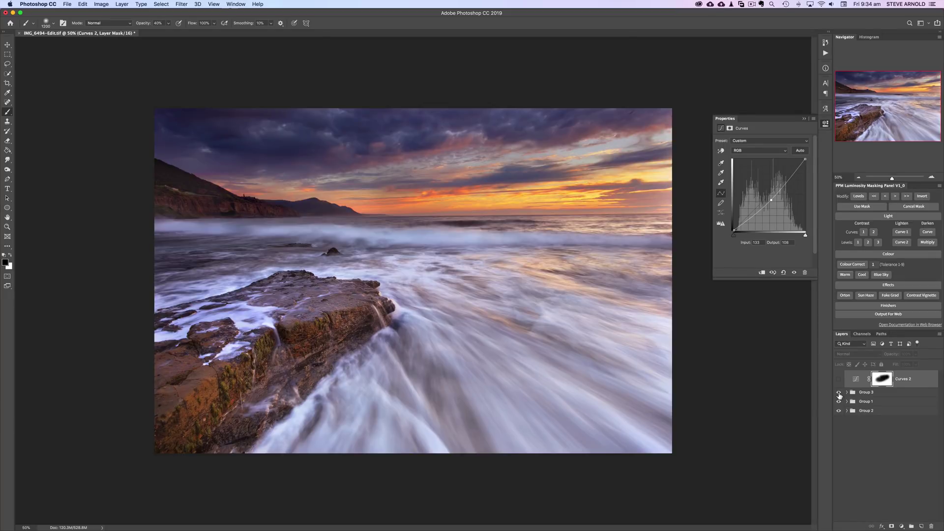
left_click(839, 393)
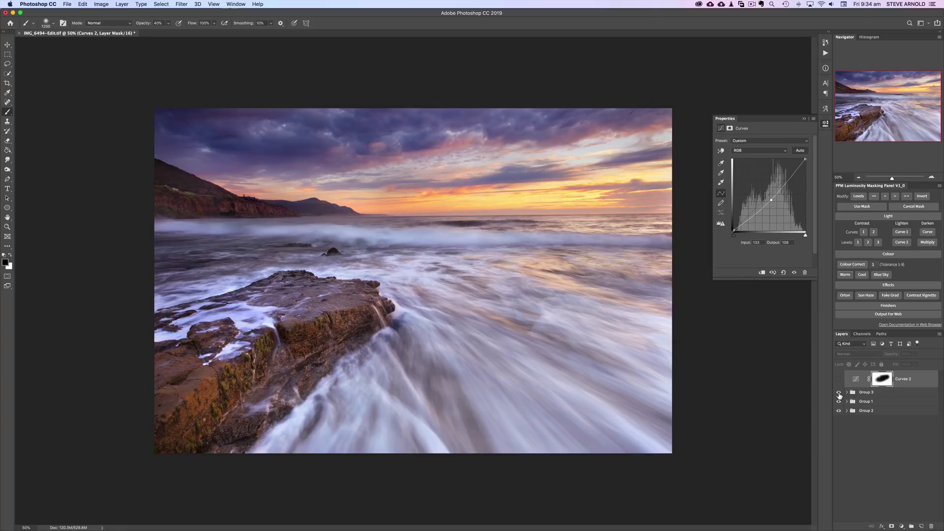